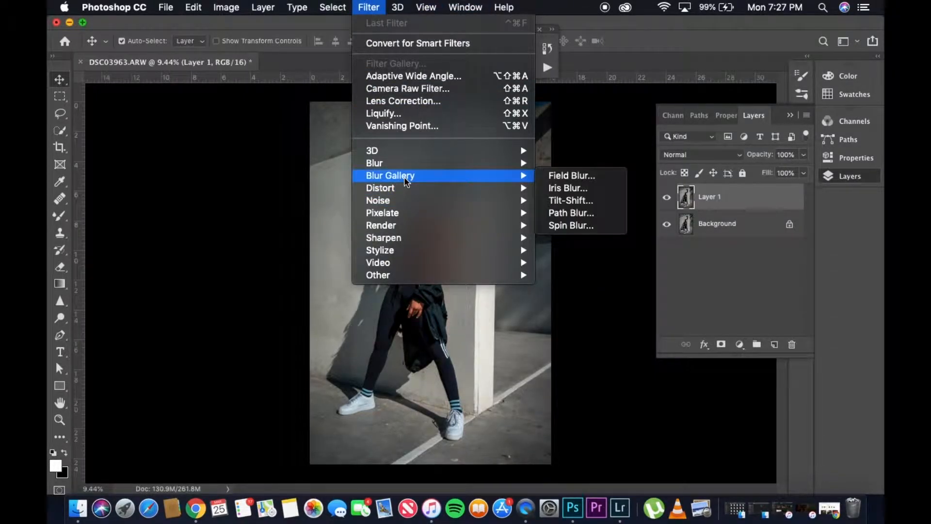
# Step: Apply the High Pass filter to Layer 1 with a slightly raised radius, judging the effect in the preview
pyautogui.moveTo(414, 243)
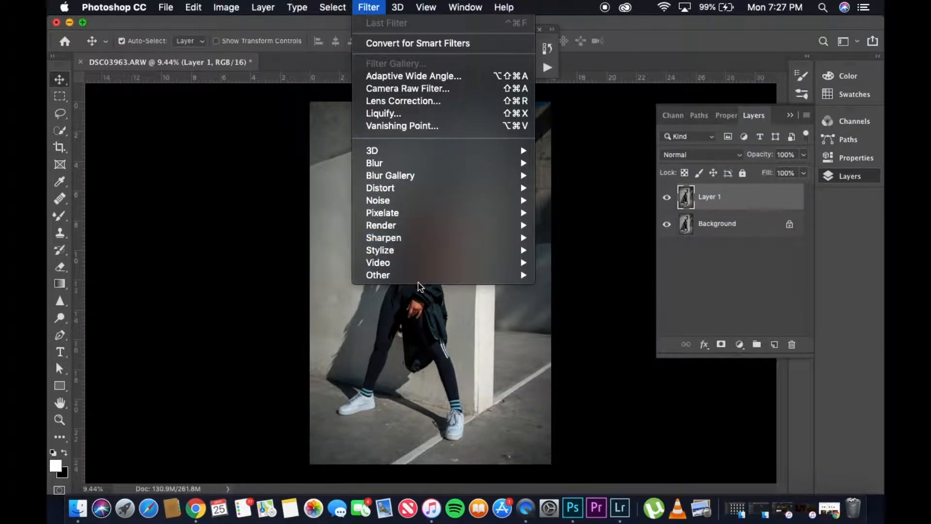
pyautogui.moveTo(421, 276)
pyautogui.click(547, 288)
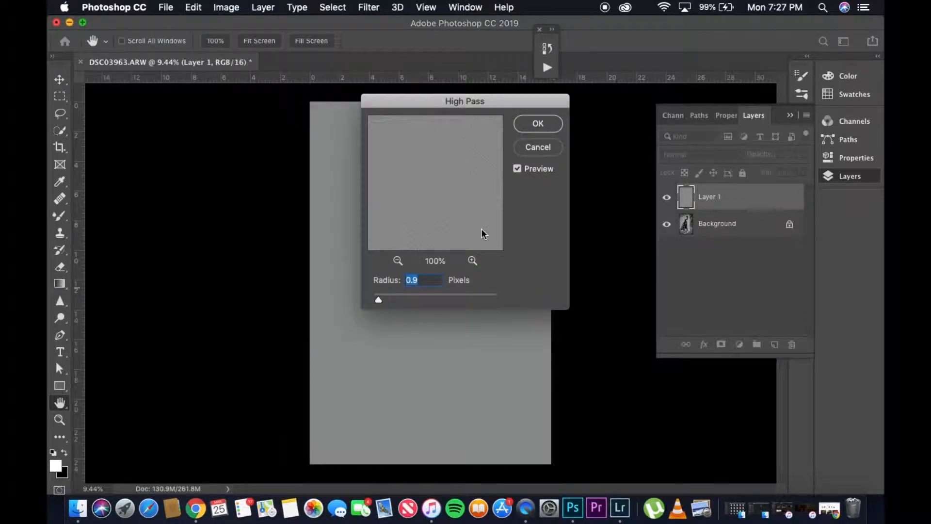
pyautogui.click(398, 261)
pyautogui.click(397, 260)
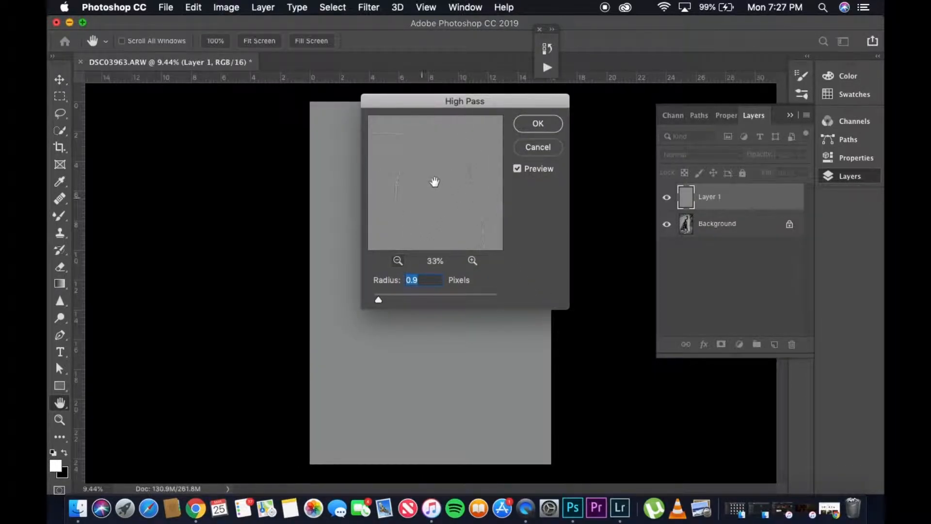
pyautogui.moveTo(435, 183); pyautogui.dragTo(443, 280)
pyautogui.moveTo(426, 162); pyautogui.dragTo(482, 198)
pyautogui.moveTo(456, 166); pyautogui.dragTo(464, 283)
pyautogui.moveTo(380, 301); pyautogui.dragTo(385, 303)
pyautogui.click(538, 124)
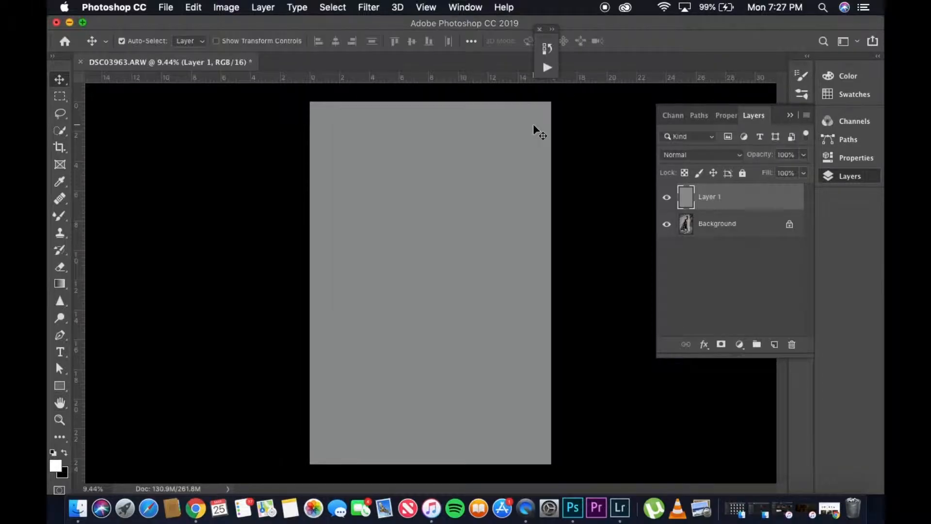
# Step: Set the high-pass layer's blend mode to Overlay and compare the woman's face with and without the layer
pyautogui.click(706, 154)
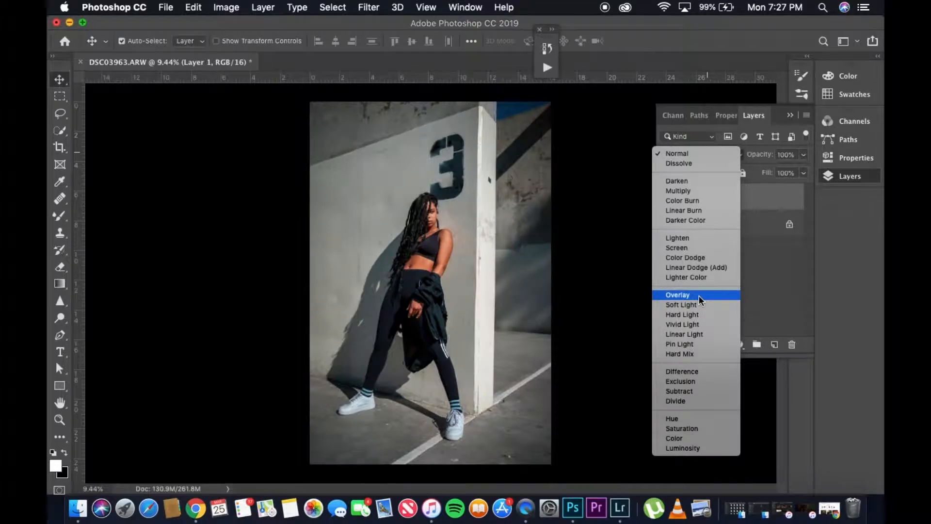
pyautogui.click(700, 296)
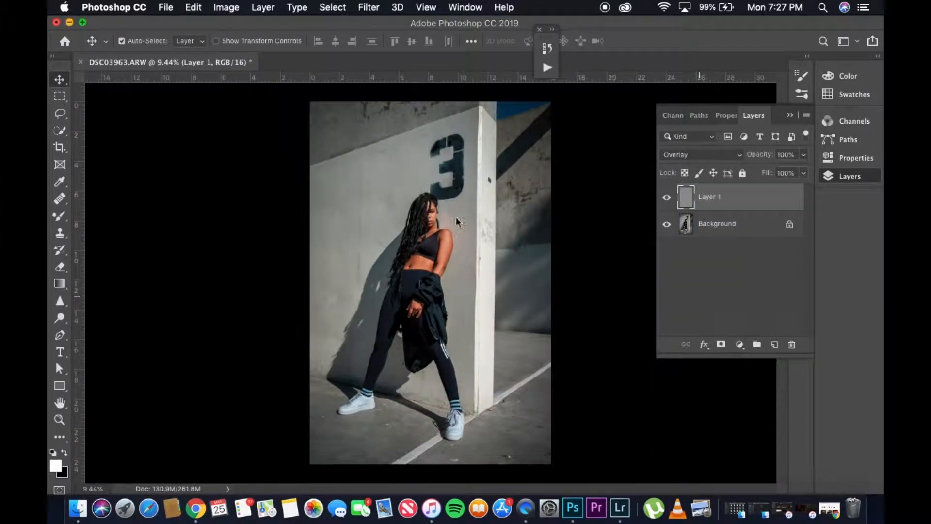
pyautogui.scroll(5, 444, 211)
pyautogui.scroll(3, 443, 213)
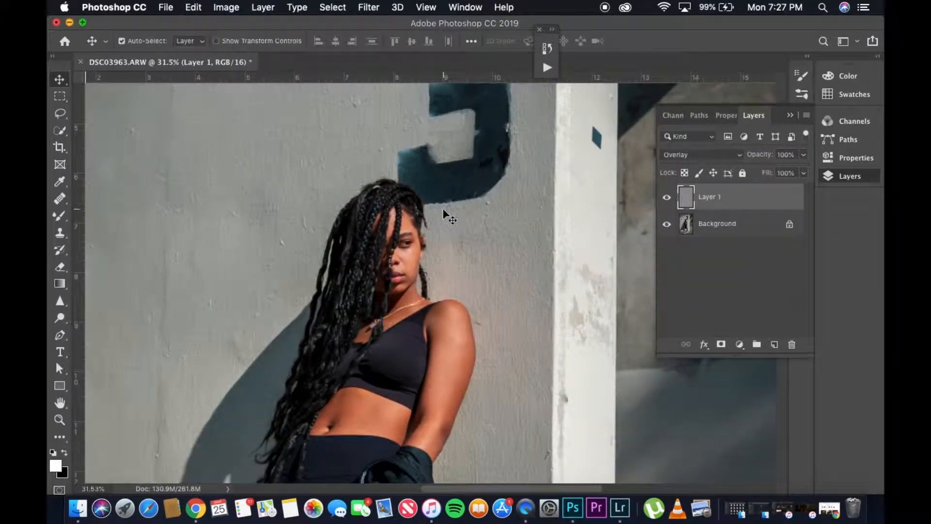
pyautogui.scroll(3, 425, 159)
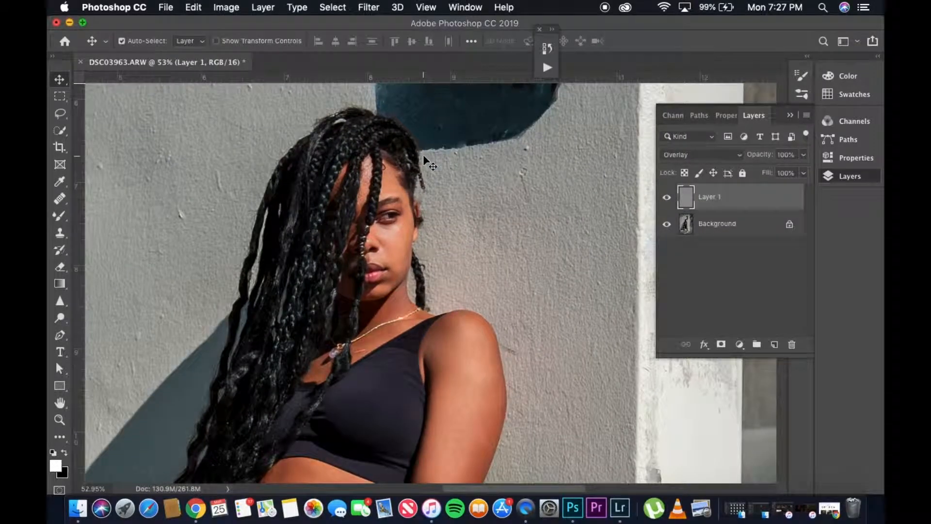
pyautogui.click(667, 198)
pyautogui.click(667, 198)
pyautogui.click(667, 199)
pyautogui.click(667, 198)
# Step: Delete the high-pass layer and duplicate the Background layer
pyautogui.press('Delete')
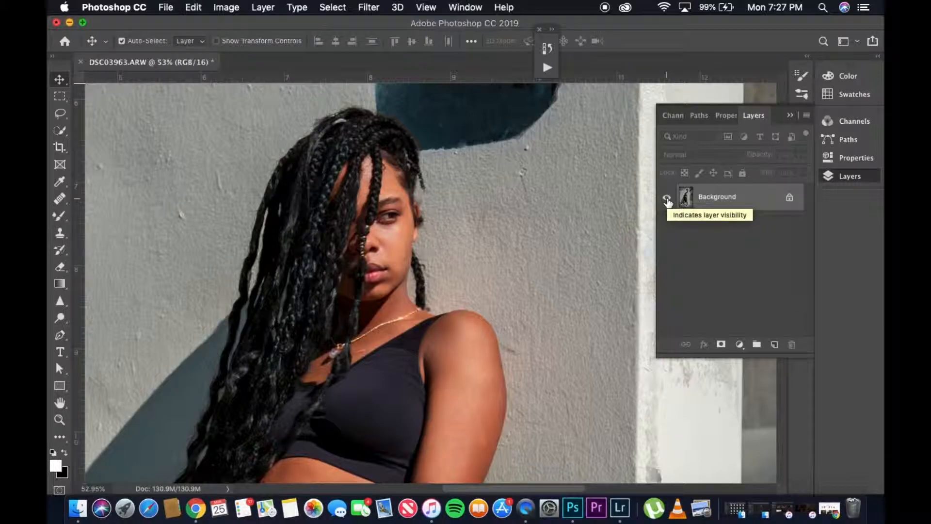
pyautogui.press('super+j')
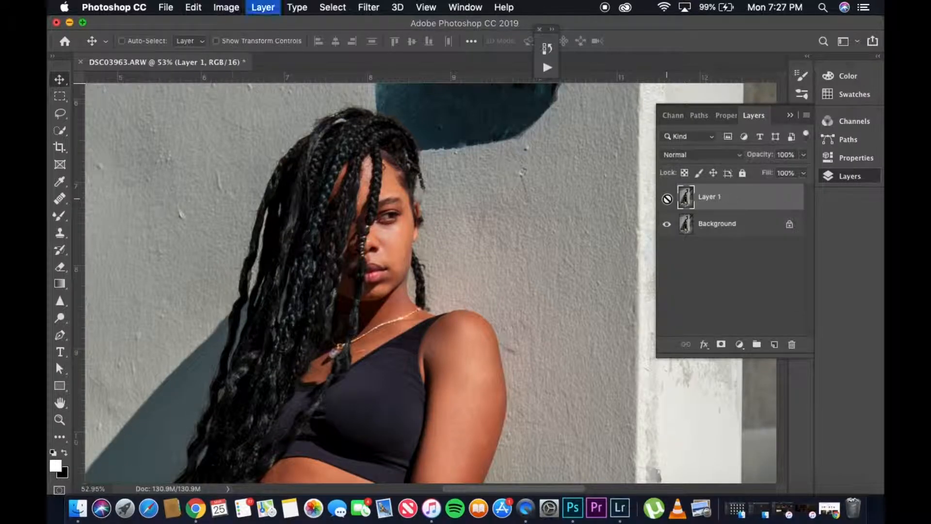
# Step: Apply Smart Sharpen to the duplicated layer with an amount of 131% and noise reduction at 0%
pyautogui.scroll(-1, 461, 218)
pyautogui.scroll(-5, 460, 215)
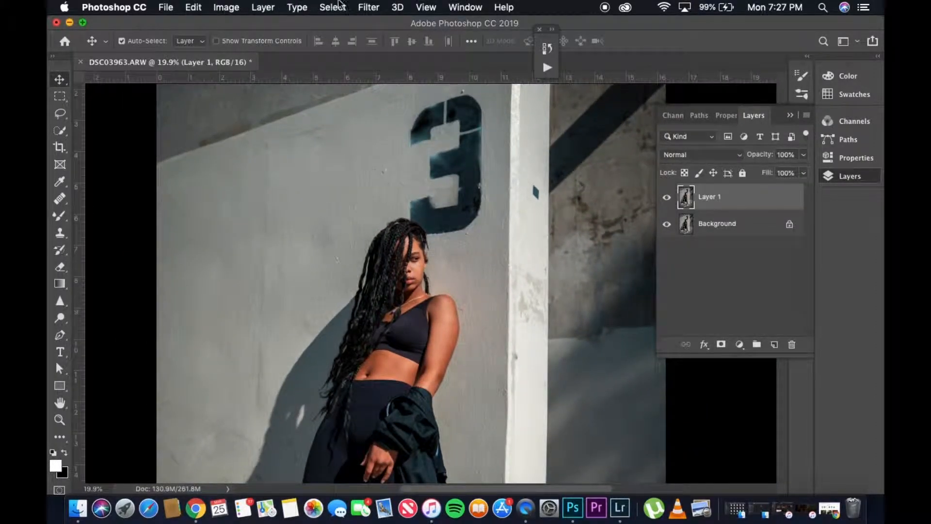
pyautogui.click(361, 6)
pyautogui.moveTo(368, 7)
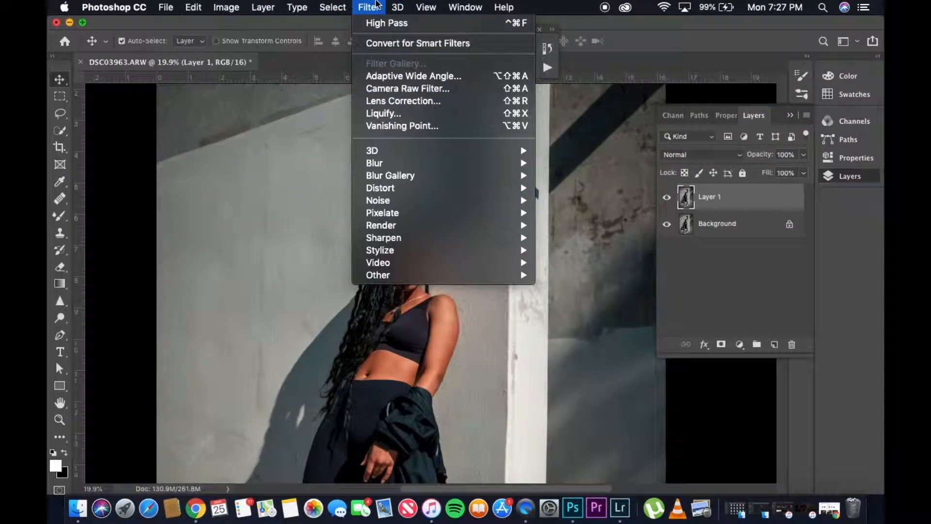
pyautogui.moveTo(394, 241)
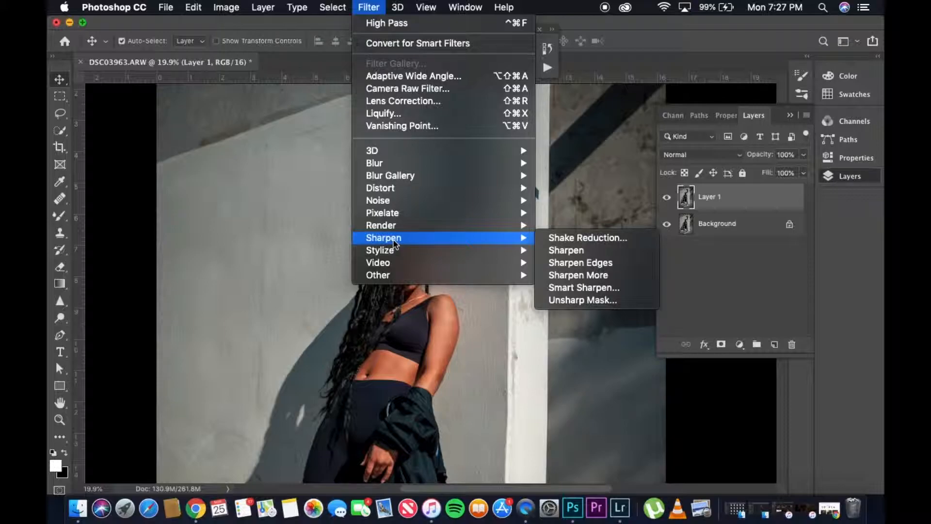
pyautogui.click(568, 289)
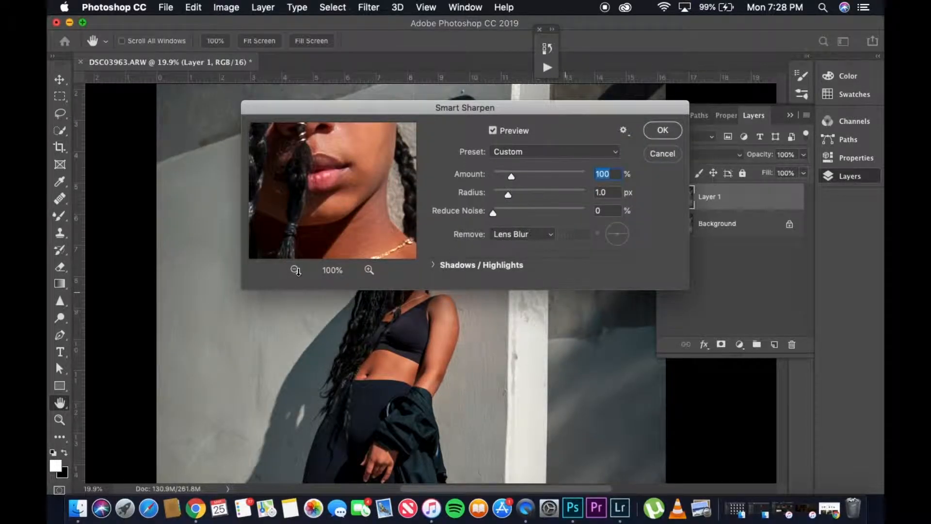
pyautogui.click(296, 270)
pyautogui.moveTo(320, 179); pyautogui.dragTo(324, 212)
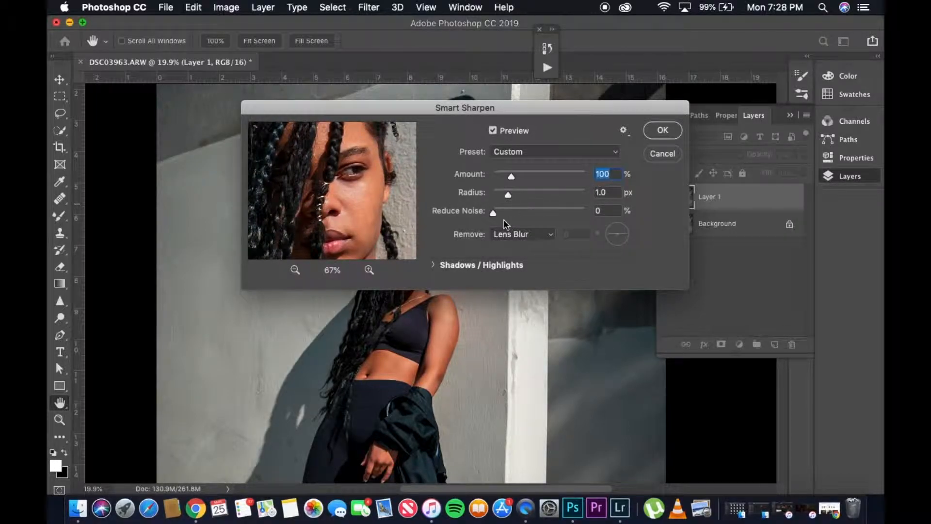
pyautogui.moveTo(495, 214)
pyautogui.mouseDown()
pyautogui.moveTo(513, 218)
pyautogui.moveTo(479, 214)
pyautogui.mouseUp()
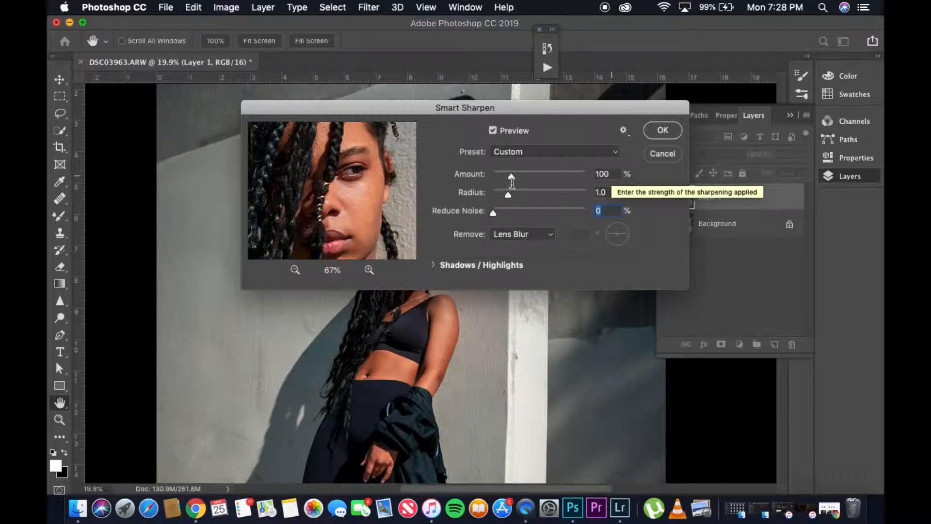
pyautogui.moveTo(511, 177); pyautogui.dragTo(518, 179)
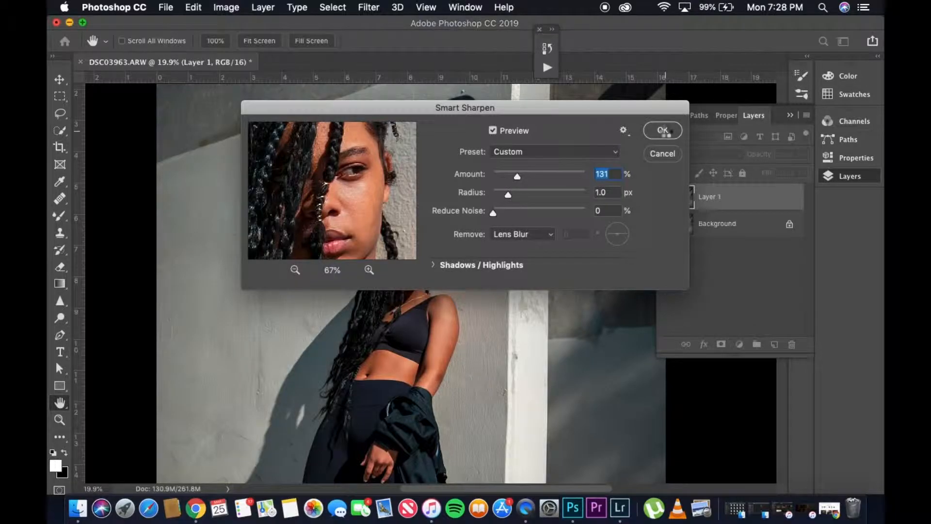
pyautogui.click(663, 130)
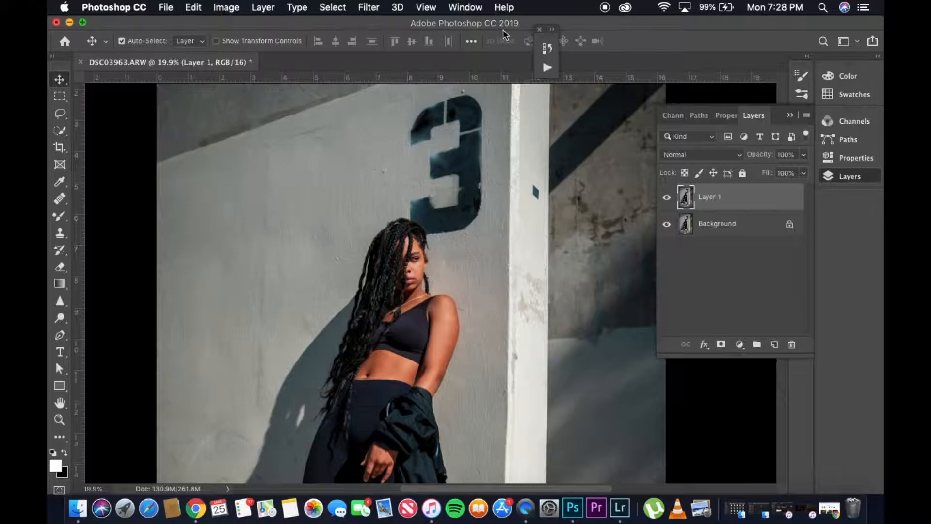
# Step: Compare the woman's face and hair with the sharpened layer shown and hidden, and check the whole photo
pyautogui.scroll(2, 401, 228)
pyautogui.scroll(5, 401, 228)
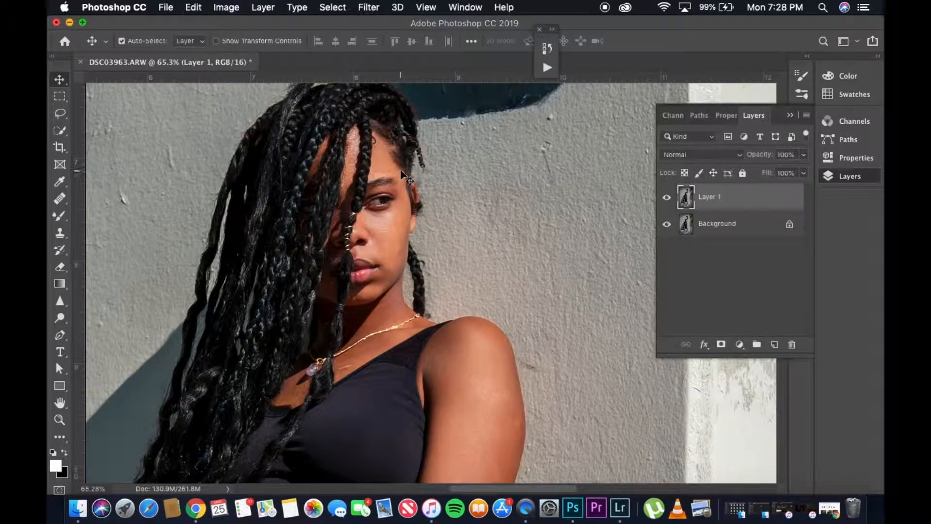
pyautogui.click(668, 197)
pyautogui.click(668, 197)
pyautogui.click(667, 198)
pyautogui.click(668, 199)
pyautogui.click(668, 199)
pyautogui.click(669, 199)
pyautogui.click(669, 198)
pyautogui.click(669, 199)
pyautogui.click(668, 199)
pyautogui.click(668, 199)
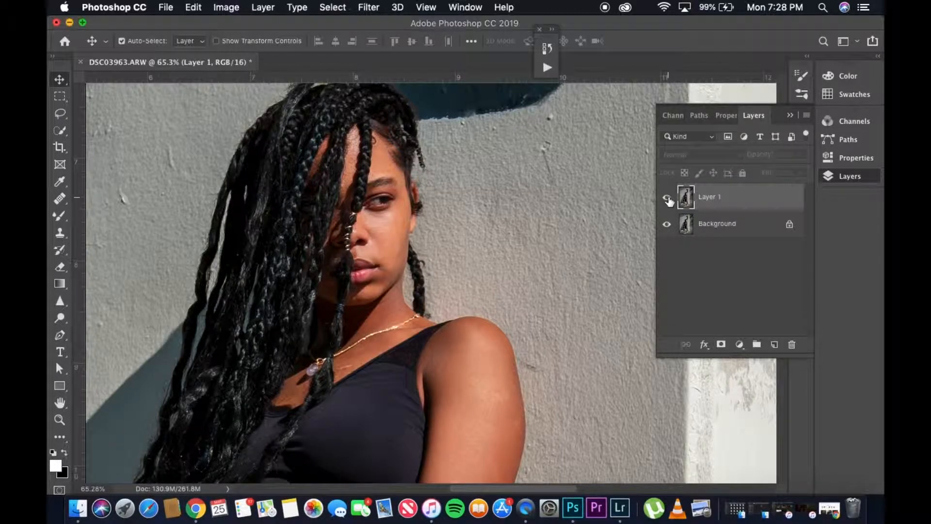
pyautogui.click(668, 199)
pyautogui.click(668, 199)
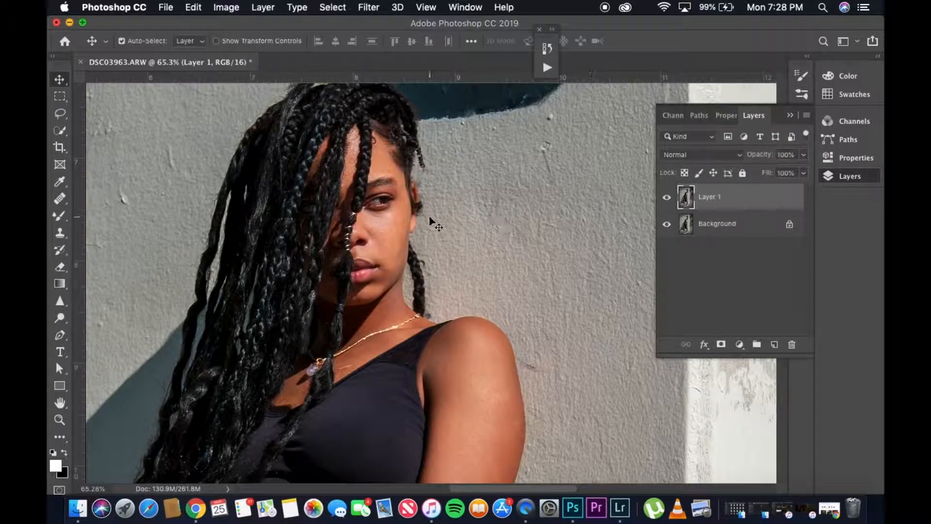
pyautogui.scroll(-3, 431, 218)
pyautogui.scroll(-10, 430, 219)
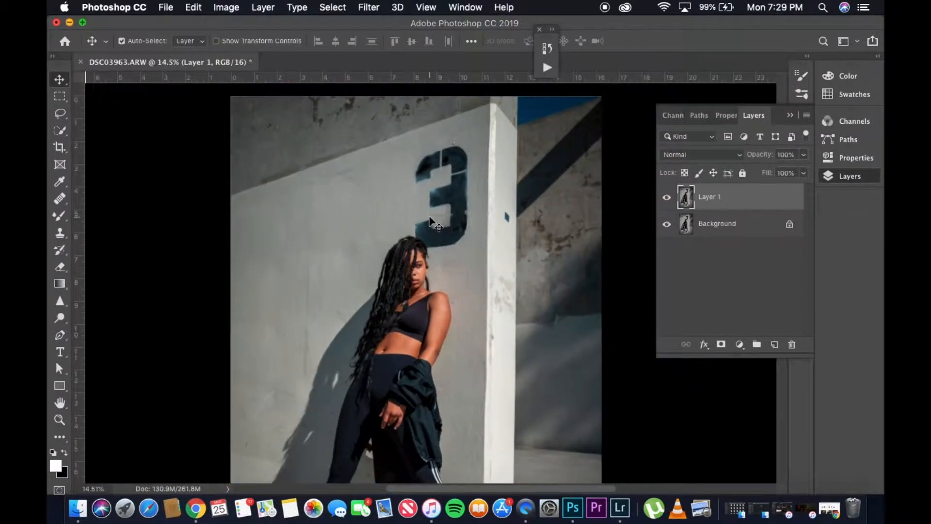
pyautogui.scroll(1, 430, 220)
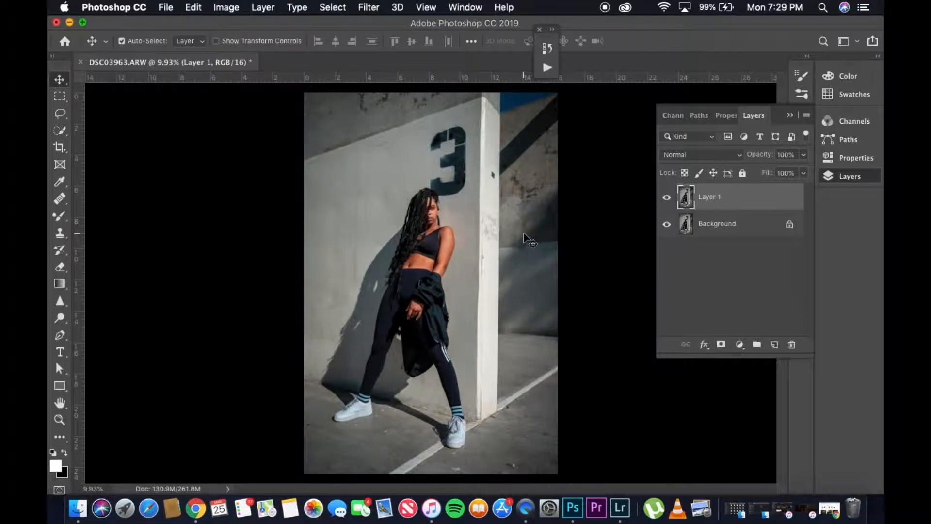
# Step: Set up a Save for Web export as JPEG with quality 90 and Bicubic Sharper resampling
pyautogui.click(171, 6)
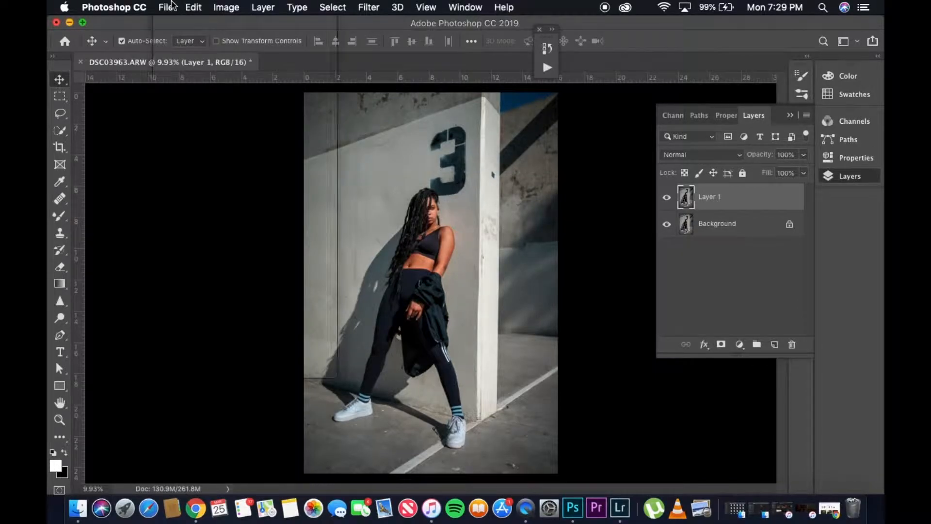
pyautogui.moveTo(226, 176)
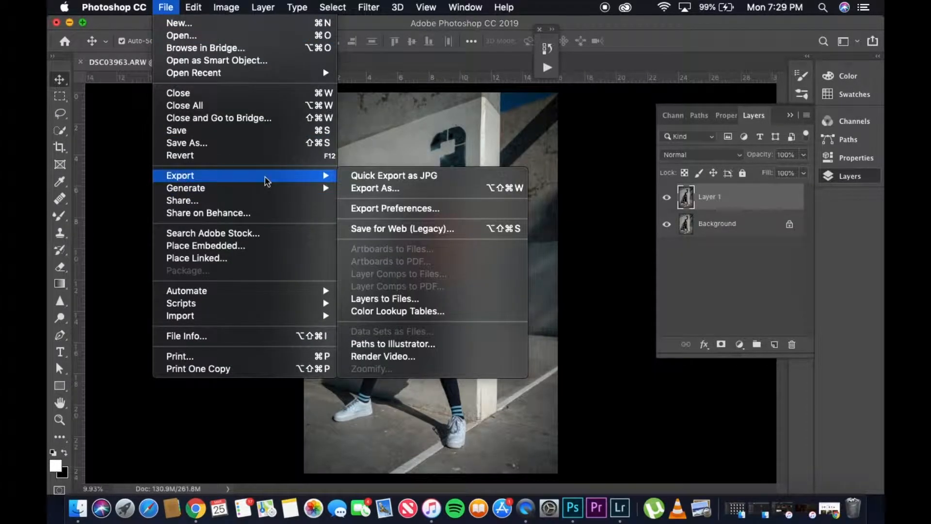
pyautogui.click(411, 235)
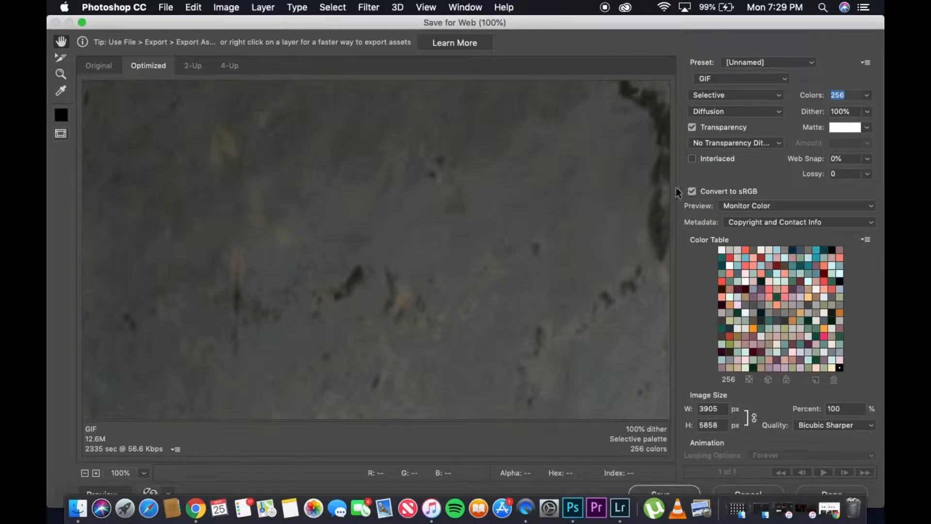
pyautogui.click(720, 81)
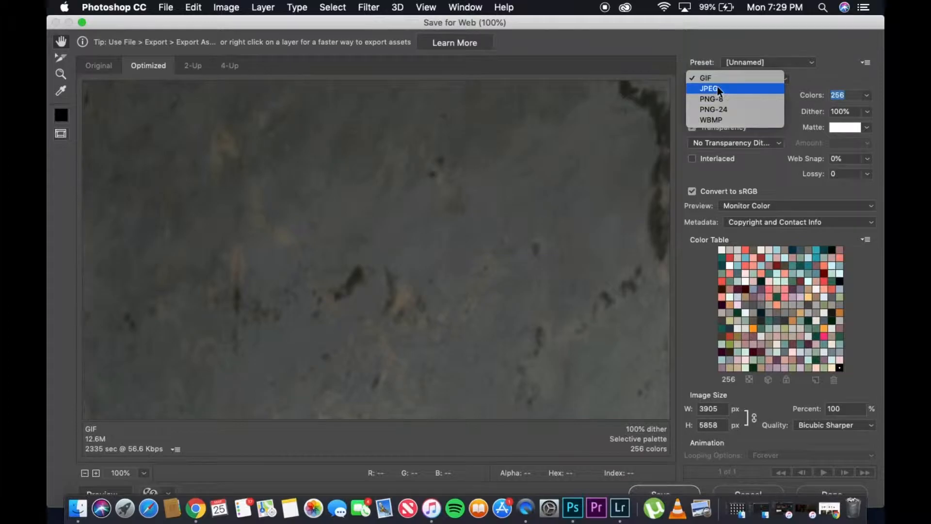
pyautogui.click(717, 88)
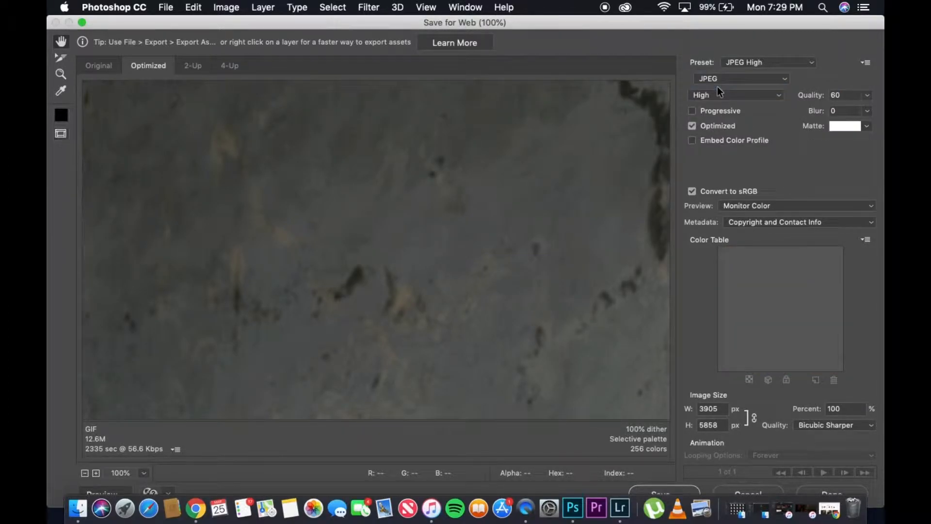
pyautogui.moveTo(845, 95); pyautogui.dragTo(813, 99)
pyautogui.write('90')
pyautogui.click(840, 425)
pyautogui.click(839, 423)
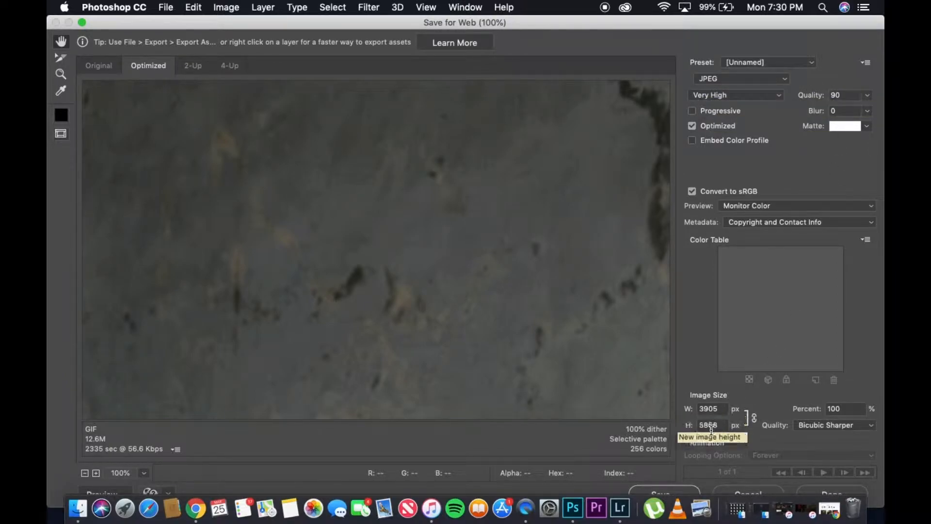
# Step: Set the exported image's height to 2480 px with the proportions linked
pyautogui.click(695, 429)
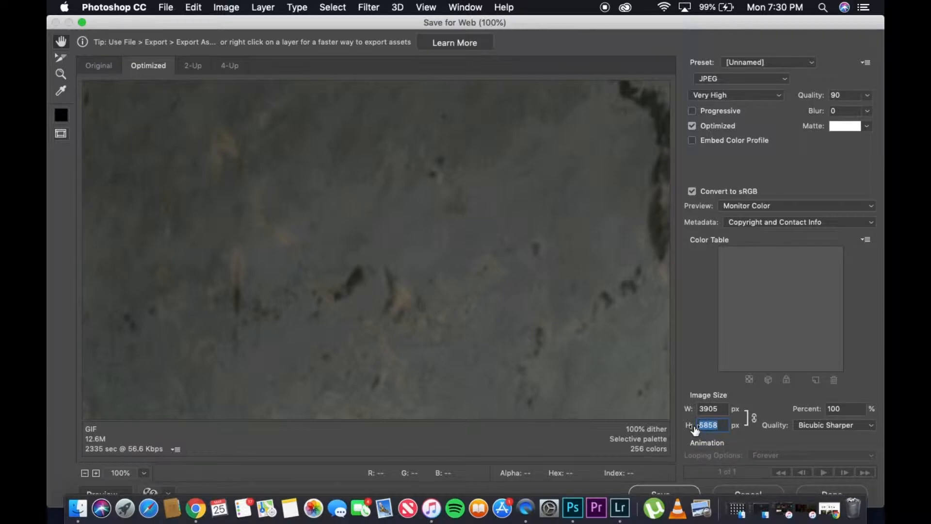
pyautogui.write('2480')
pyautogui.press('BackSpace')
pyautogui.press('BackSpace')
pyautogui.press('BackSpace')
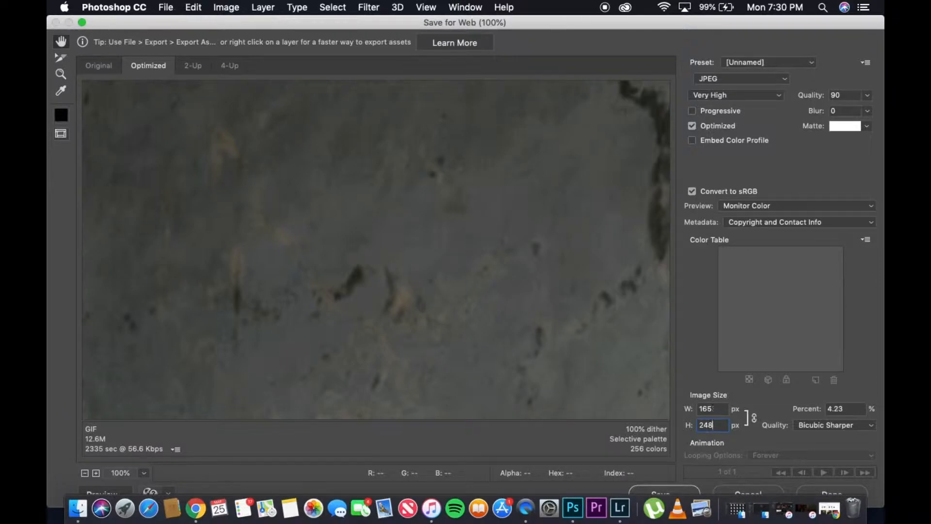
pyautogui.write('700')
pyautogui.press('BackSpace')
pyautogui.press('BackSpace')
pyautogui.press('BackSpace')
pyautogui.write('480')
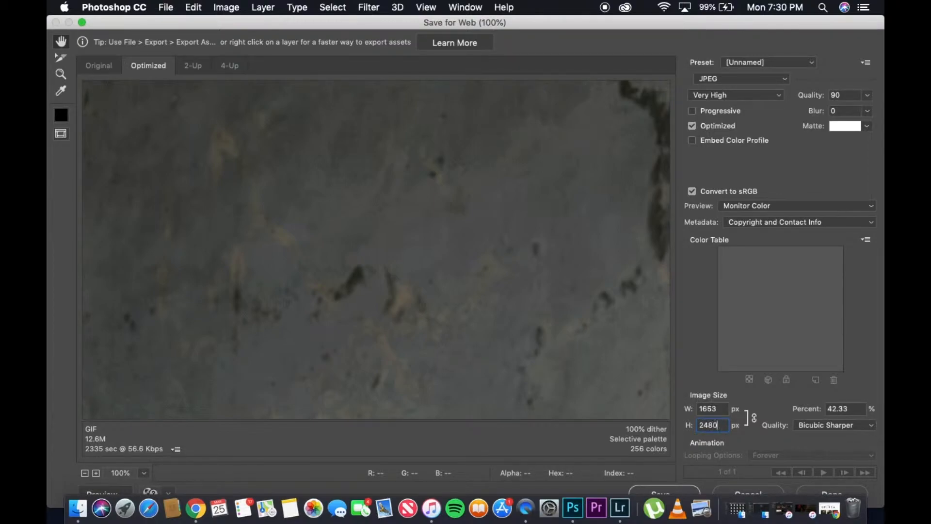
# Step: Save the web export to the Desktop as 03963.jpg, with Images Only format and default settings
pyautogui.click(674, 494)
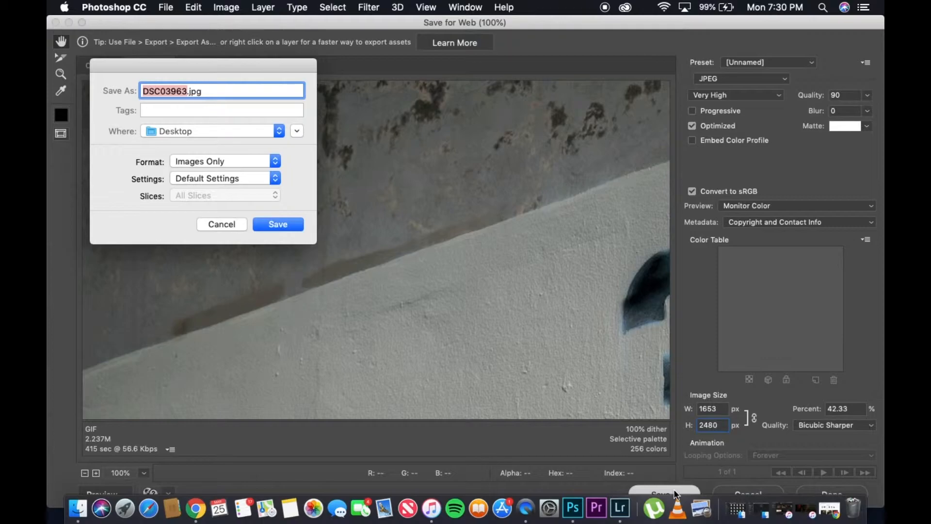
pyautogui.click(178, 133)
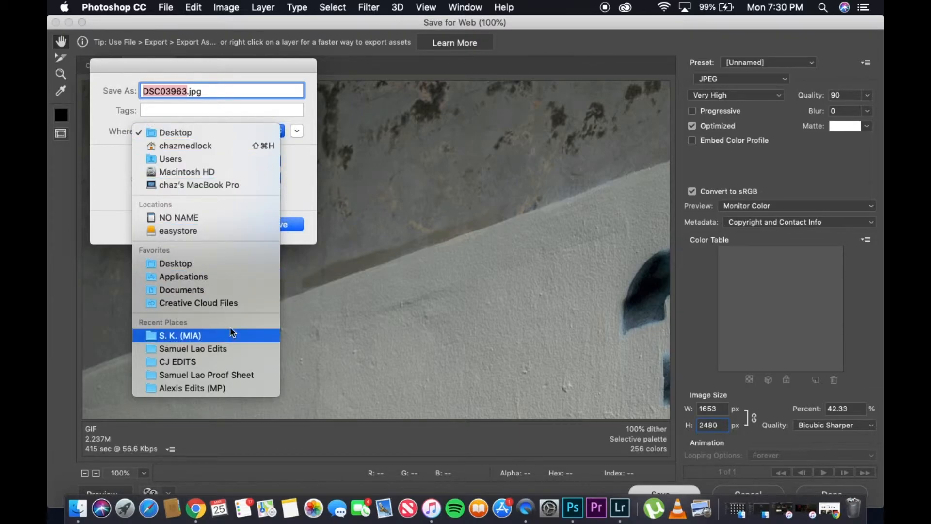
pyautogui.click(162, 131)
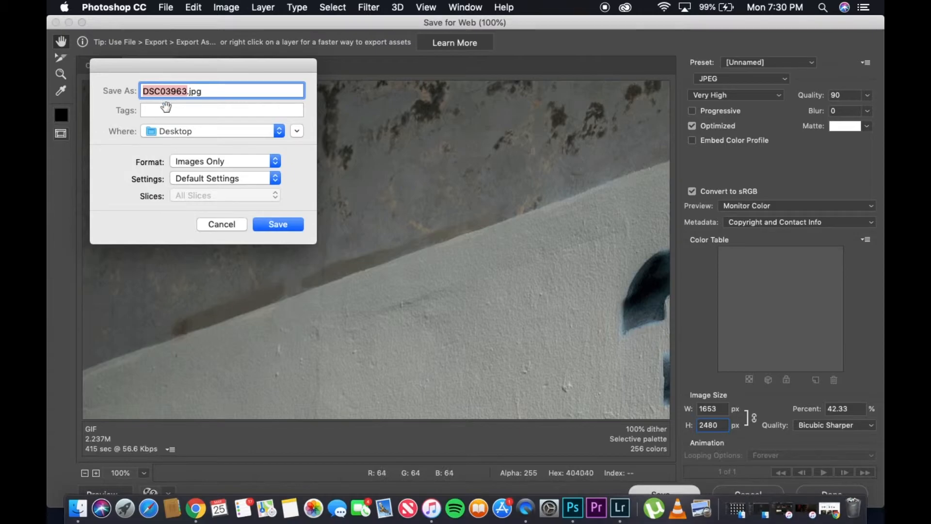
pyautogui.click(160, 92)
pyautogui.press('BackSpace')
pyautogui.press('BackSpace')
pyautogui.press('BackSpace')
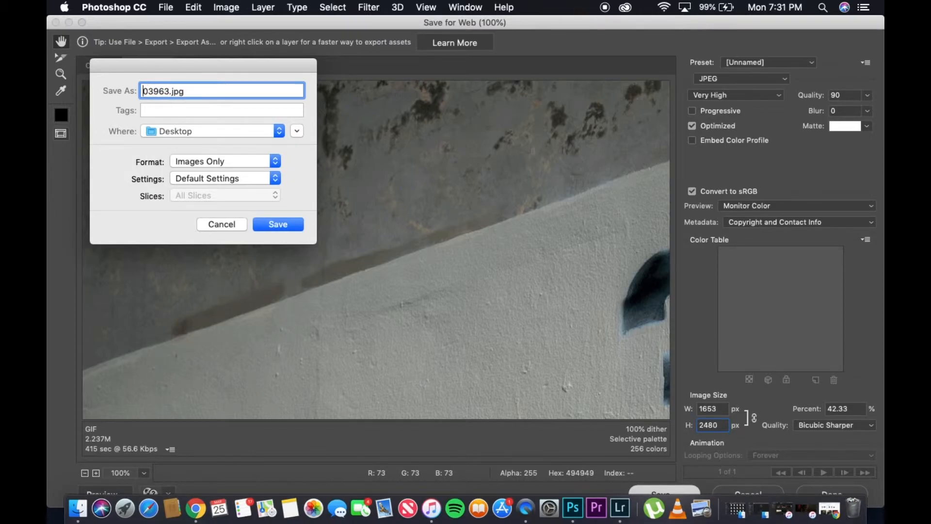
pyautogui.click(278, 224)
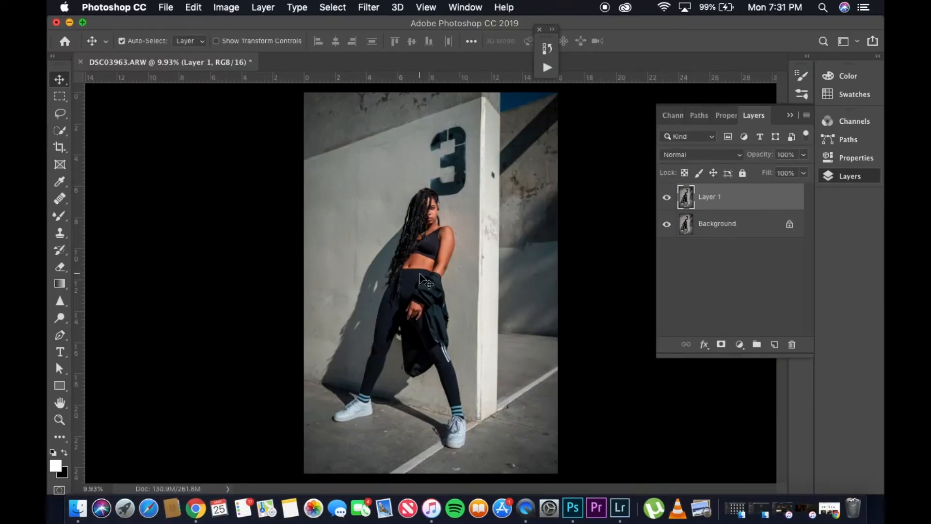
# Step: Minimize the Photoshop and Lightroom windows, open 03963.jpg from the desktop in Preview, inspect the woman up close and close the image
pyautogui.click(70, 23)
pyautogui.click(850, 40)
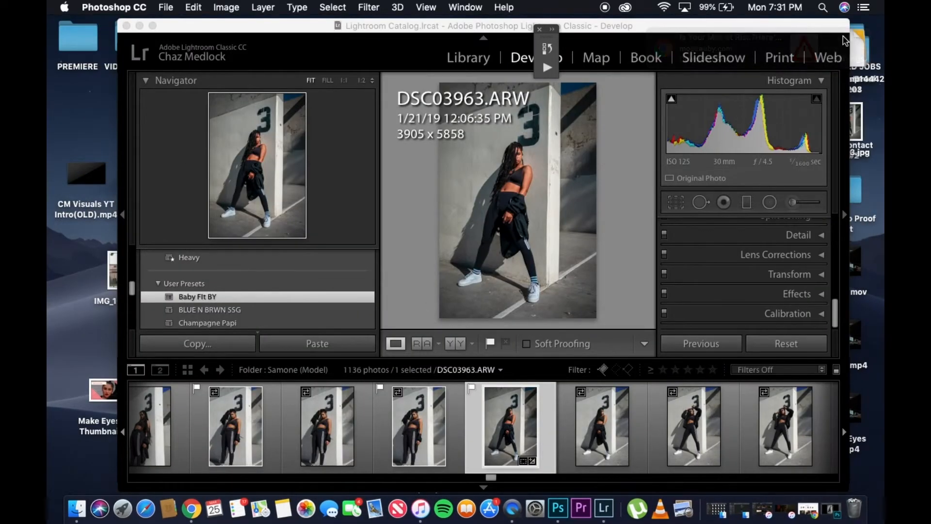
pyautogui.click(139, 26)
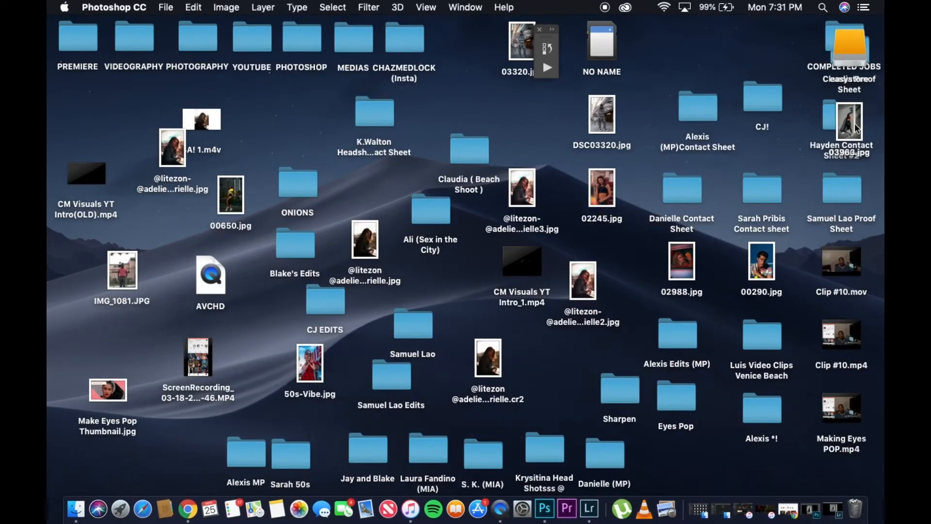
pyautogui.doubleClick(853, 124)
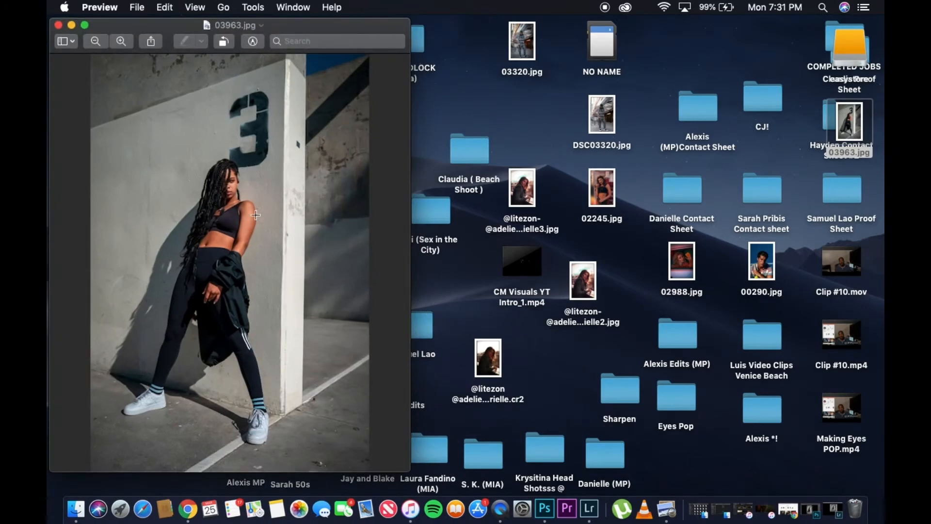
pyautogui.scroll(5, 281, 203)
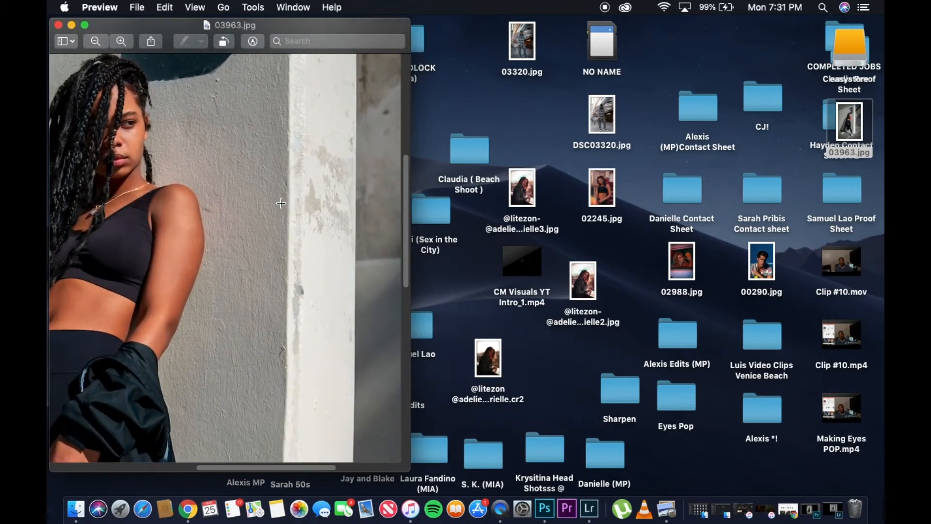
pyautogui.scroll(-5, 281, 203)
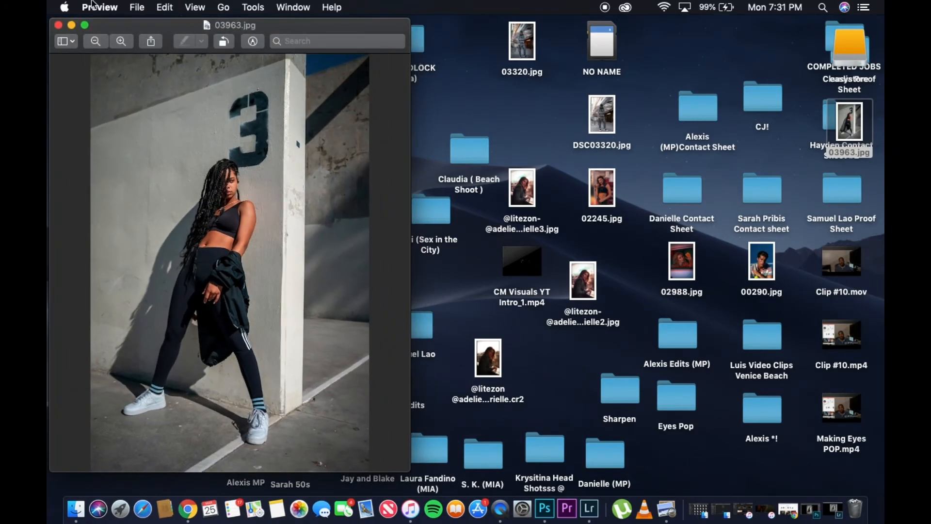
pyautogui.click(58, 24)
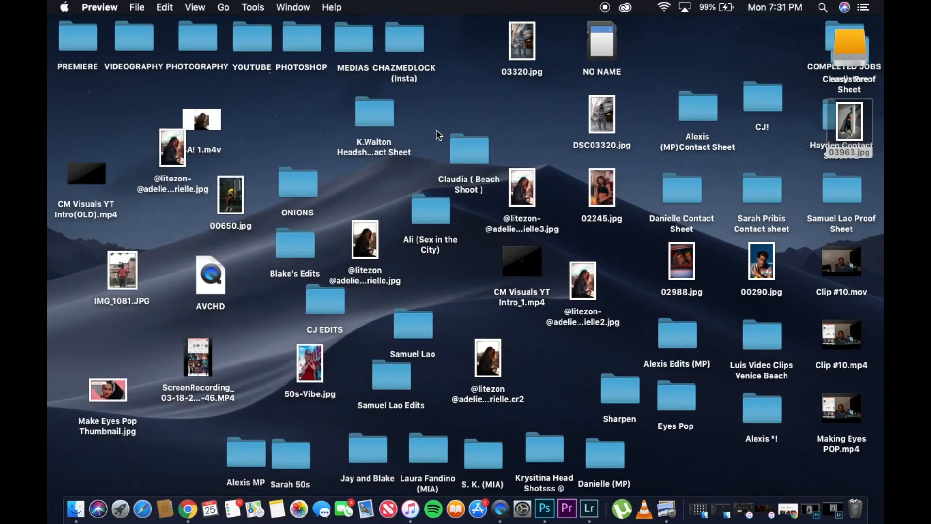